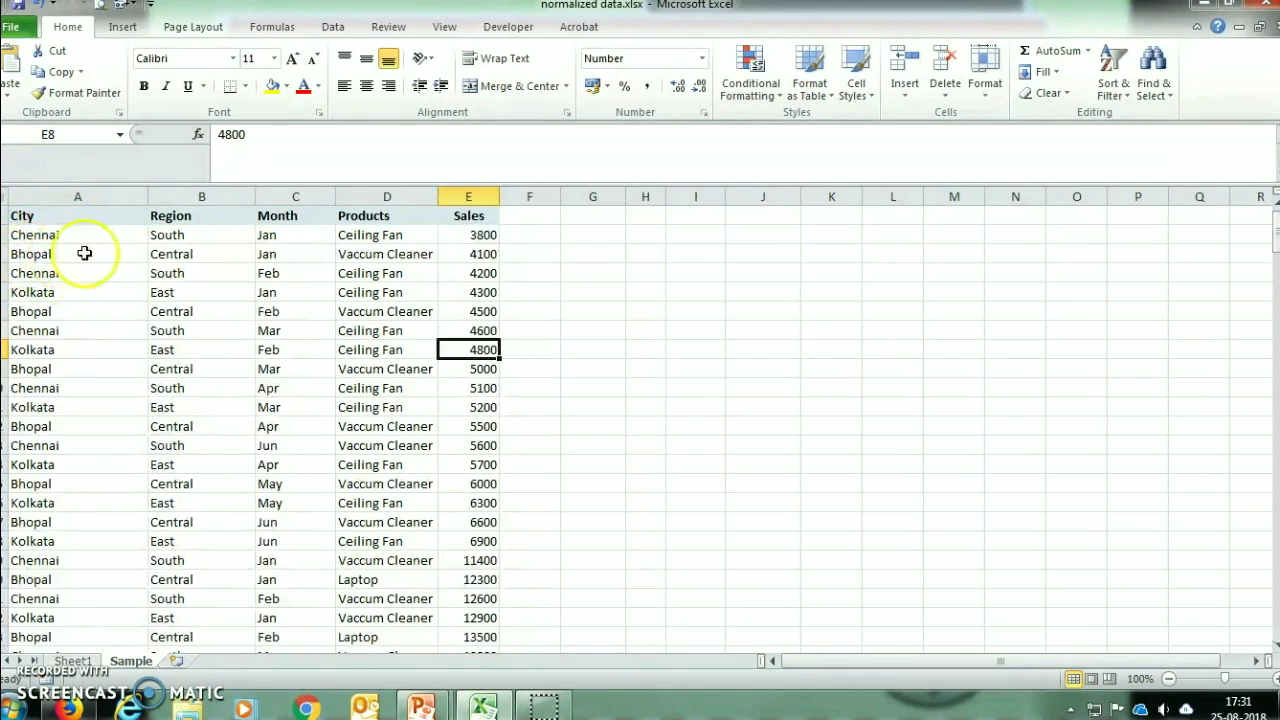
- Select the whole city-sales data range A1:E171, starting at the City header
left_click(58, 218)
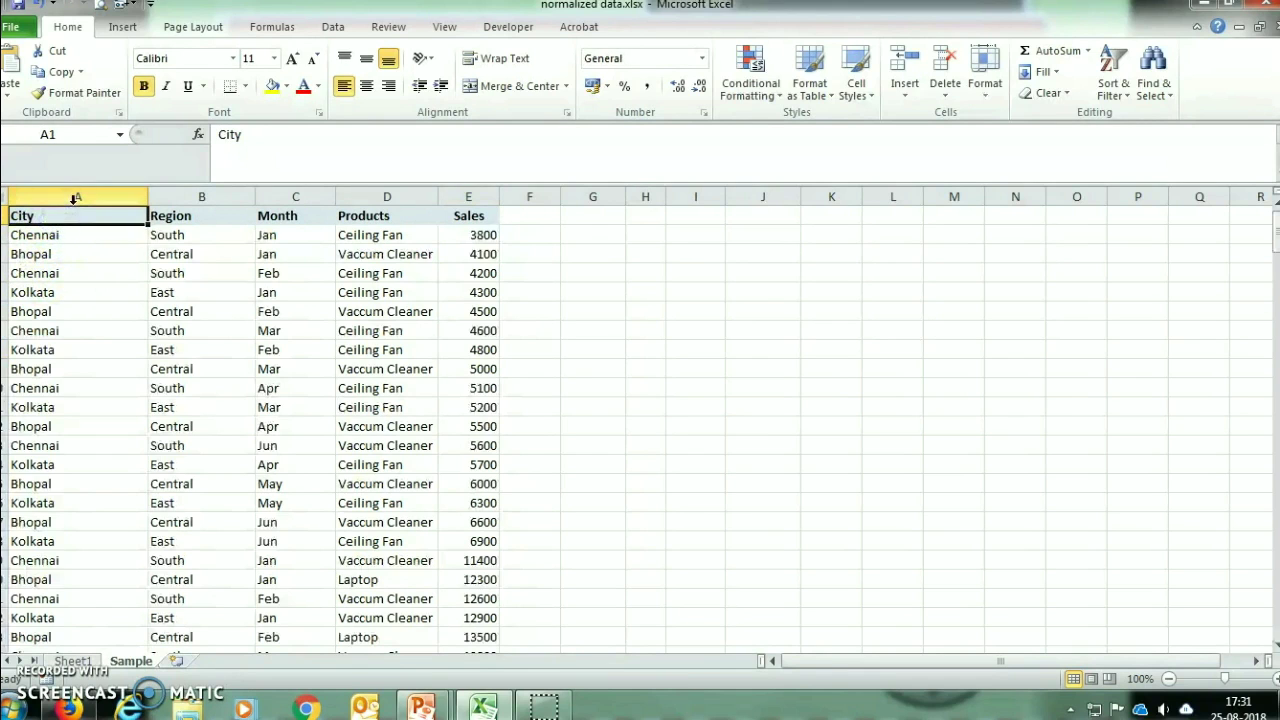
key("shift+Right")
key("ctrl+shift+Down")
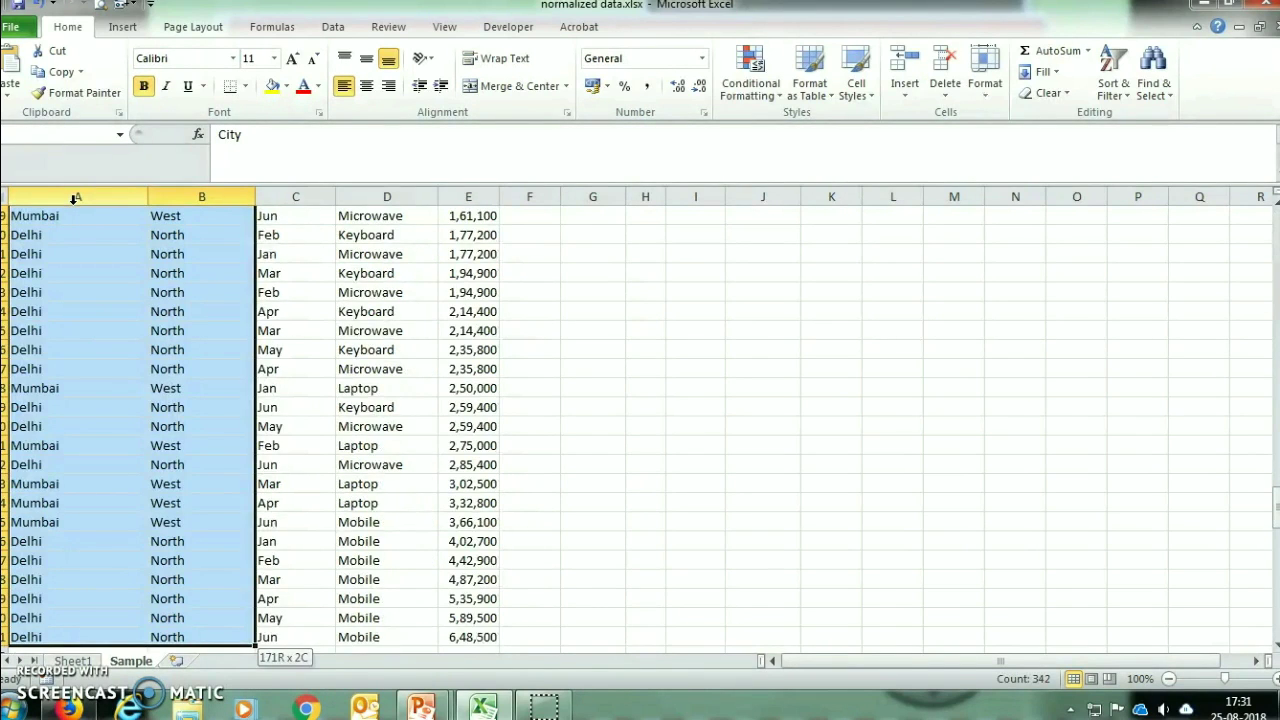
key("ctrl+shift+Right")
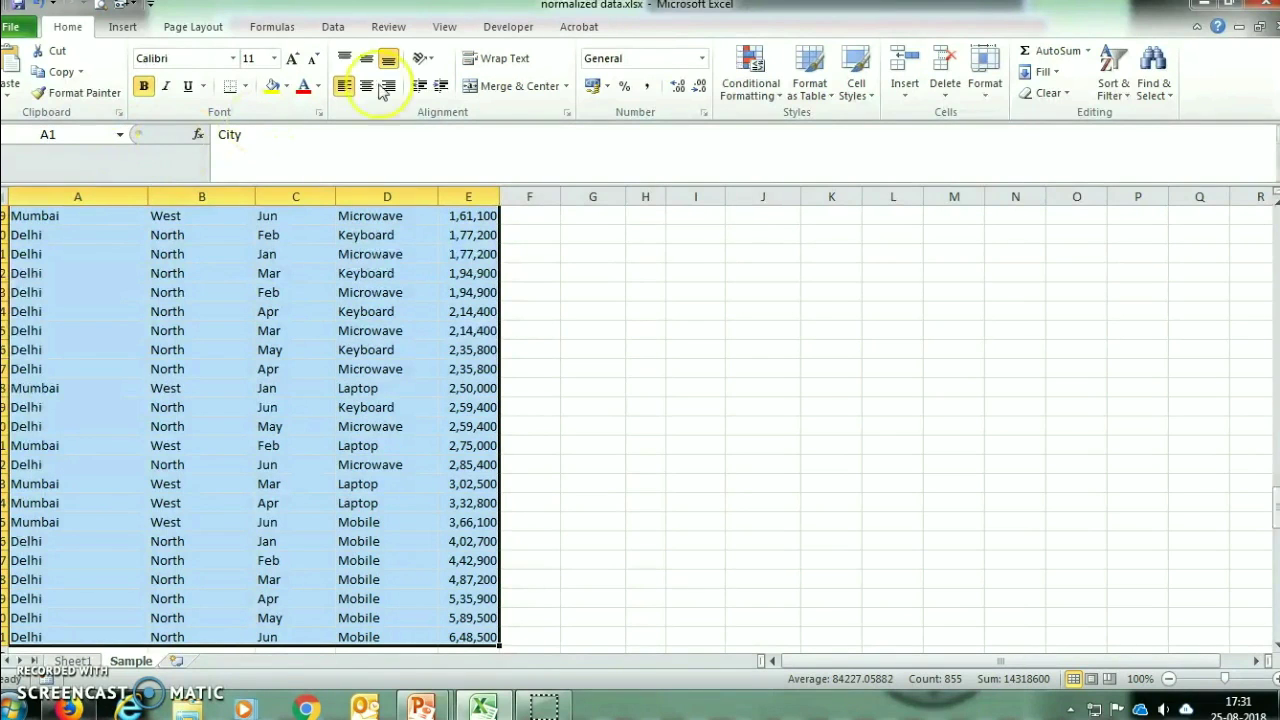
scroll(582, 298, "up", 4)
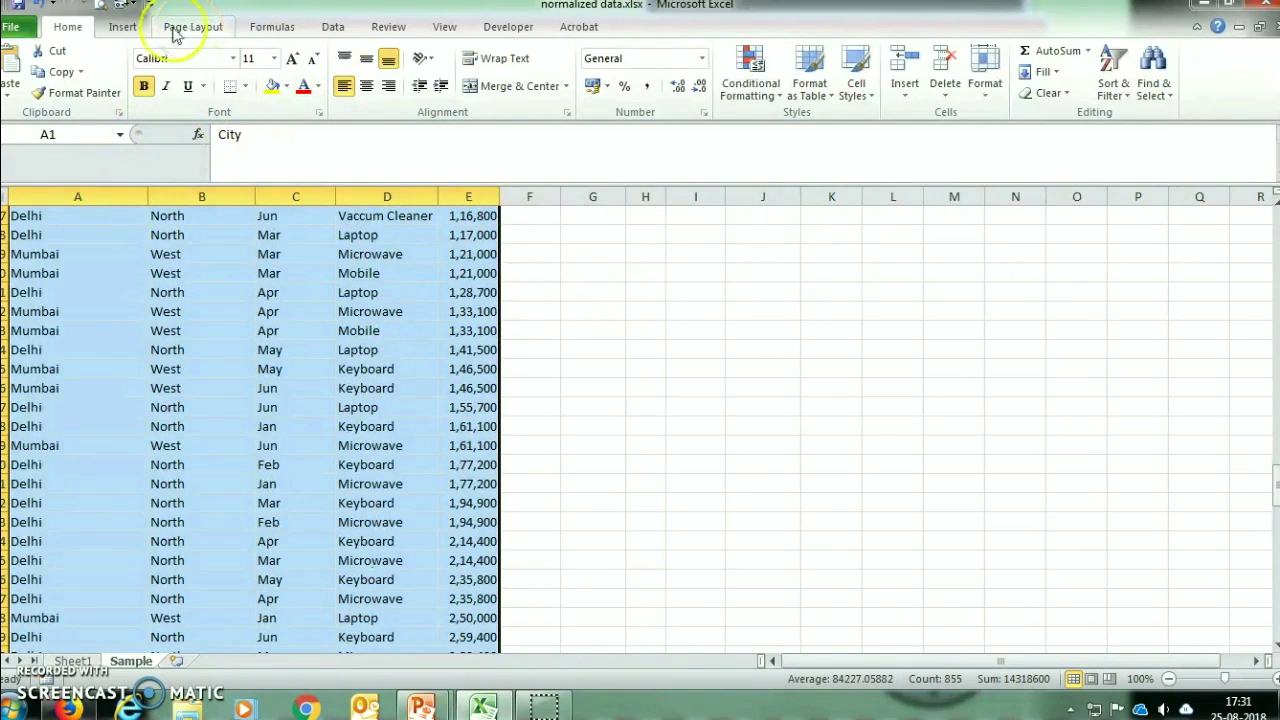
- Insert a plain PivotTable from the selected range
left_click(122, 27)
left_click(25, 97)
left_click(45, 116)
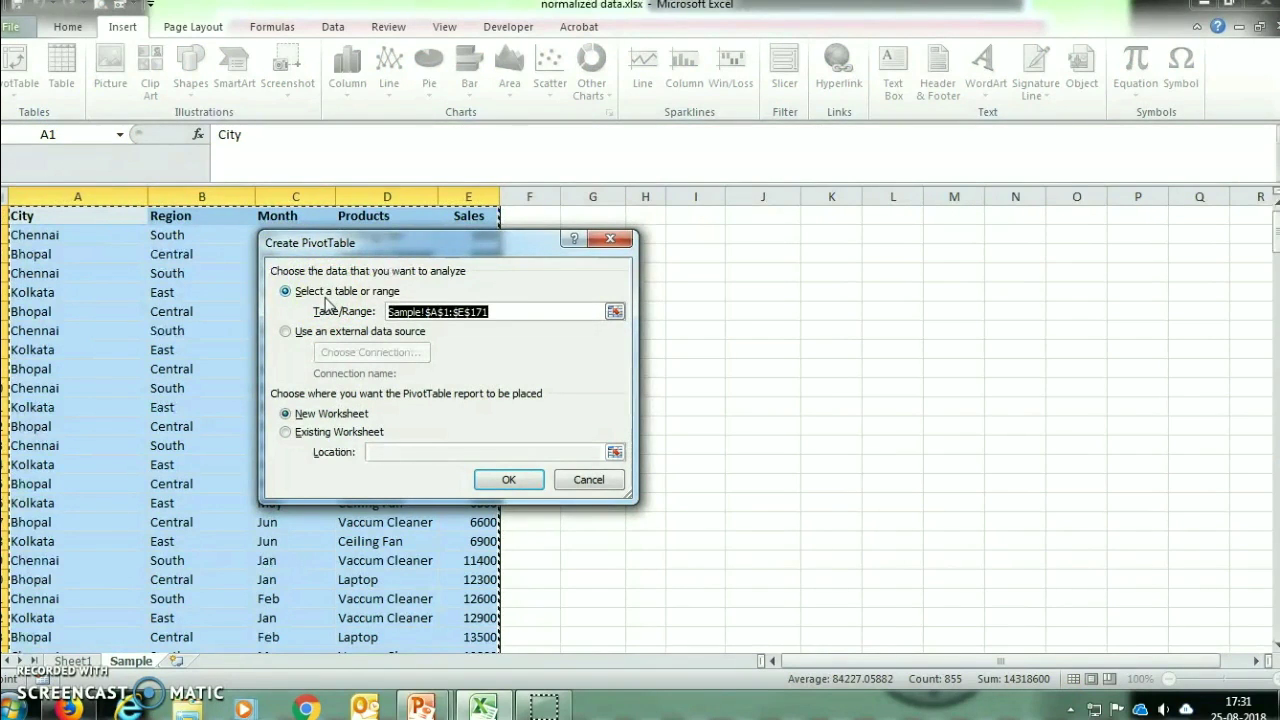
- Confirm range Sample!$A$1:$E$171 with a New Worksheet destination to create PivotTable2
left_click(410, 312)
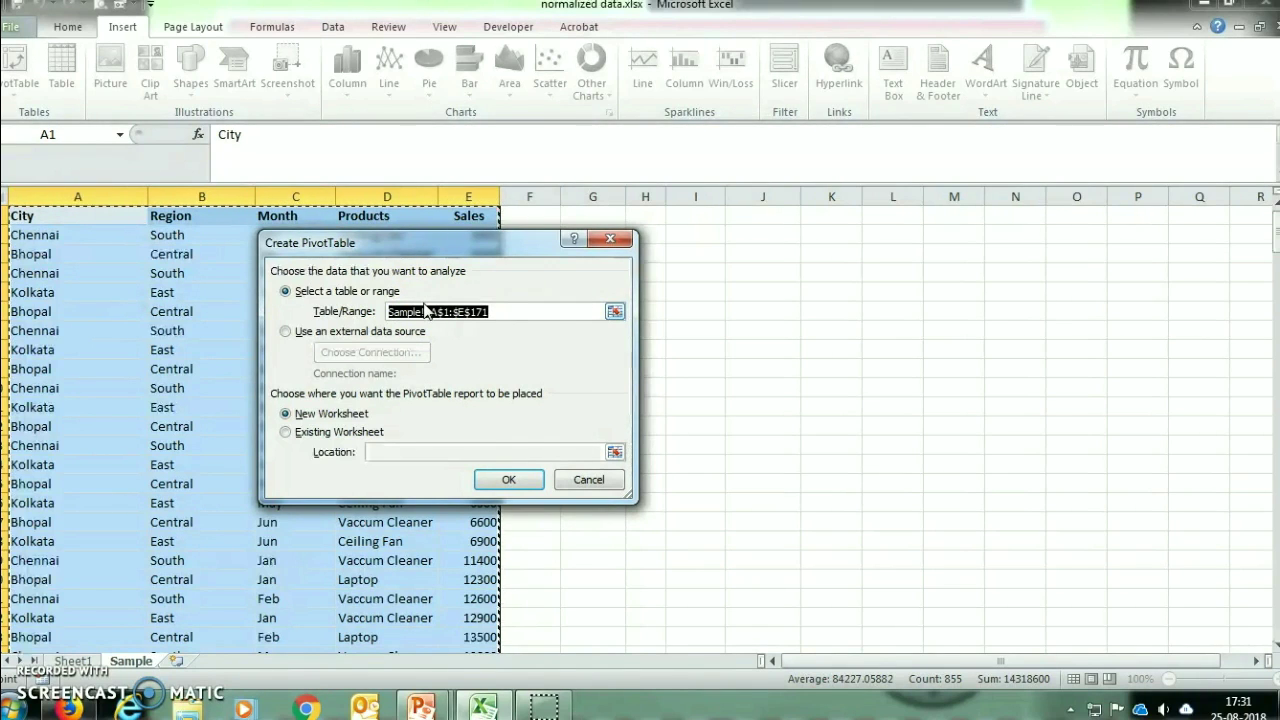
left_click(279, 416)
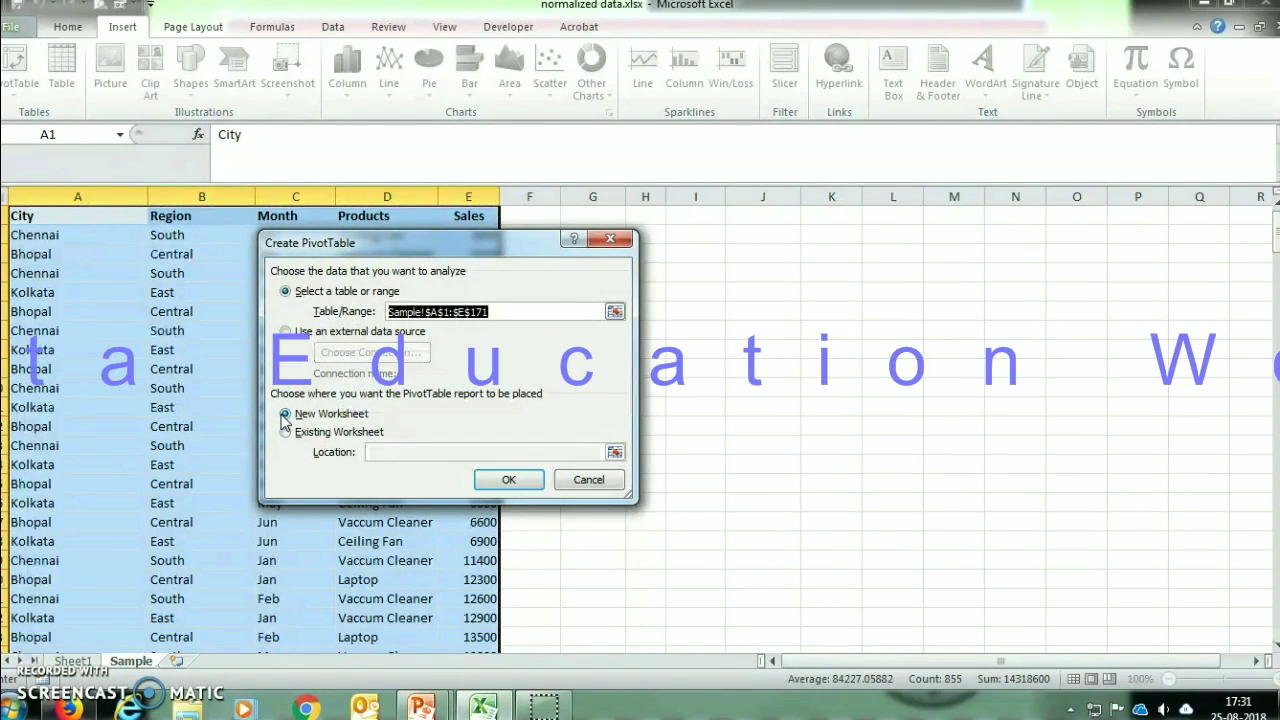
left_click(508, 479)
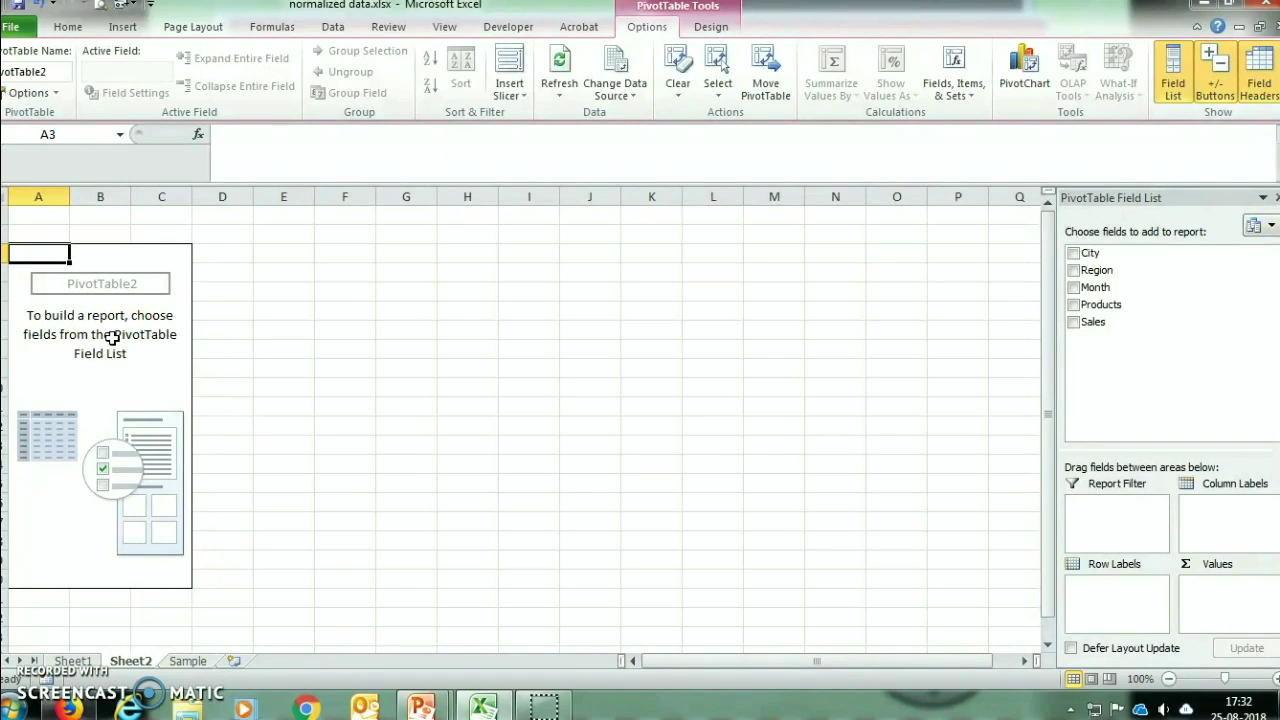
- Put City in Row Labels, Month in Column Labels and Sales in Values as a sum
left_click_drag(1076, 258, 1118, 584)
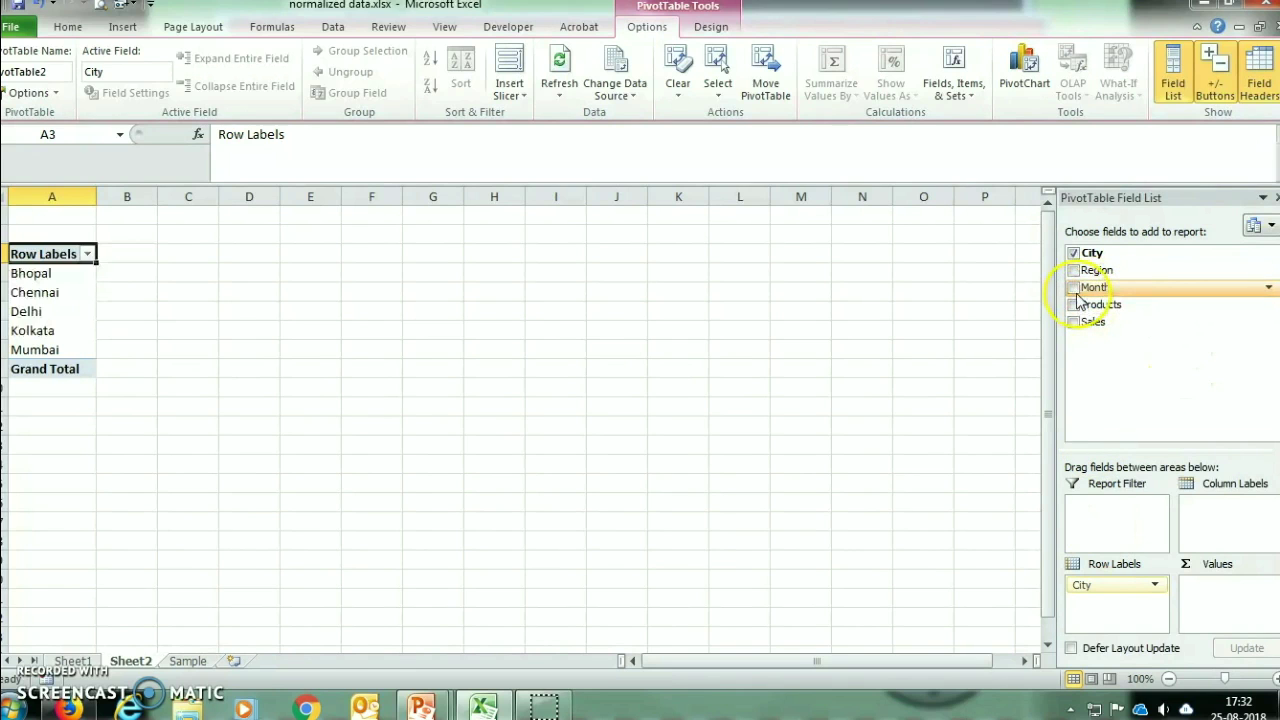
left_click_drag(1077, 296, 1083, 303)
left_click_drag(1210, 514, 1212, 511)
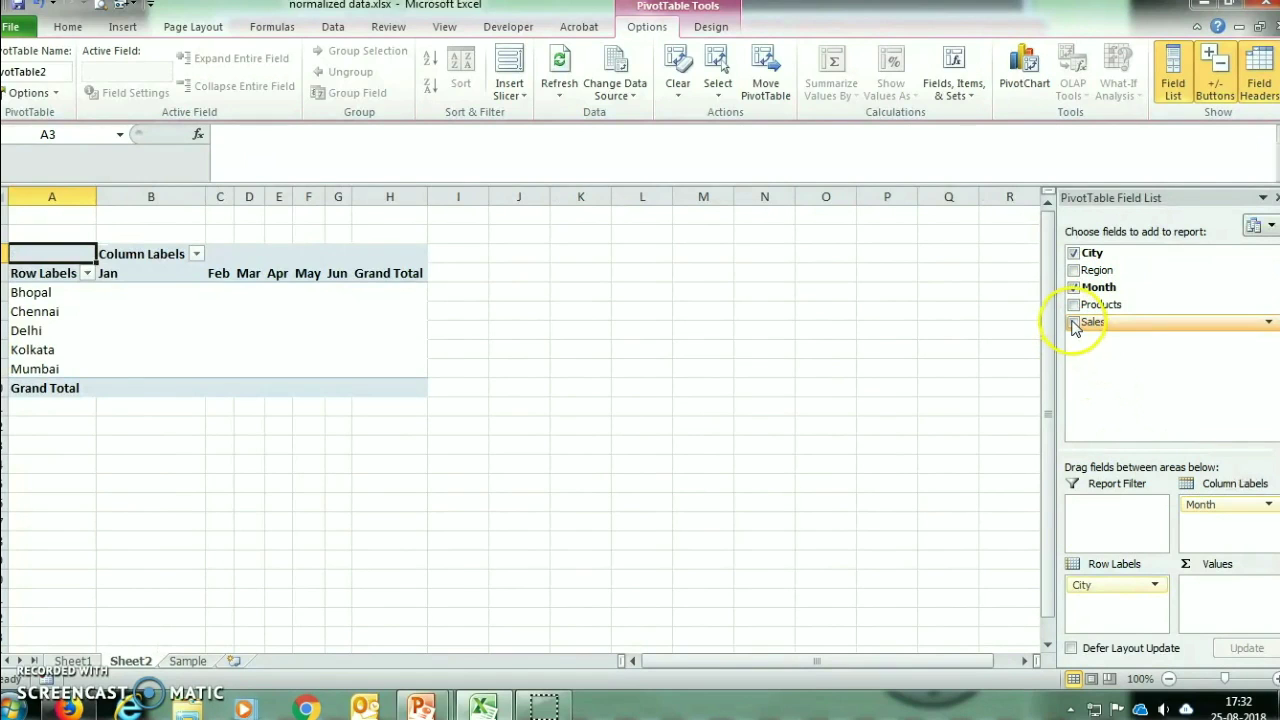
left_click_drag(1075, 327, 1101, 400)
left_click_drag(1207, 598, 1208, 592)
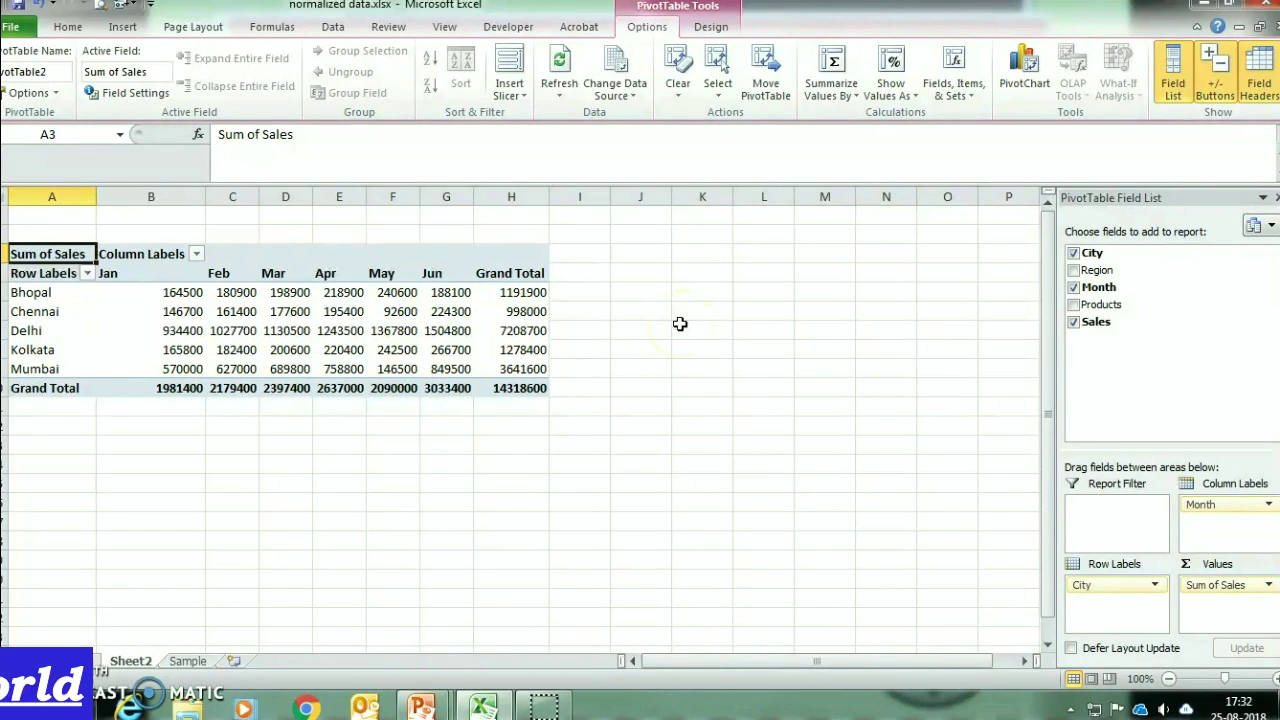
mouse_move(465, 387)
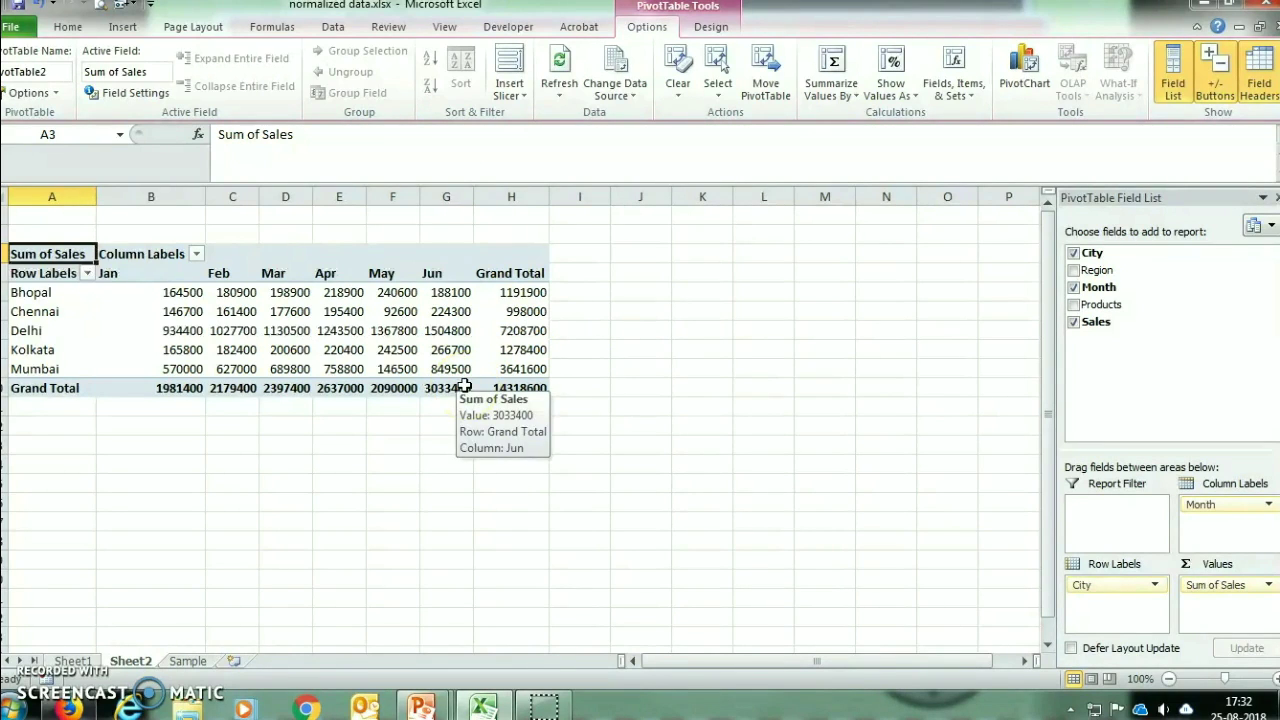
mouse_move(433, 343)
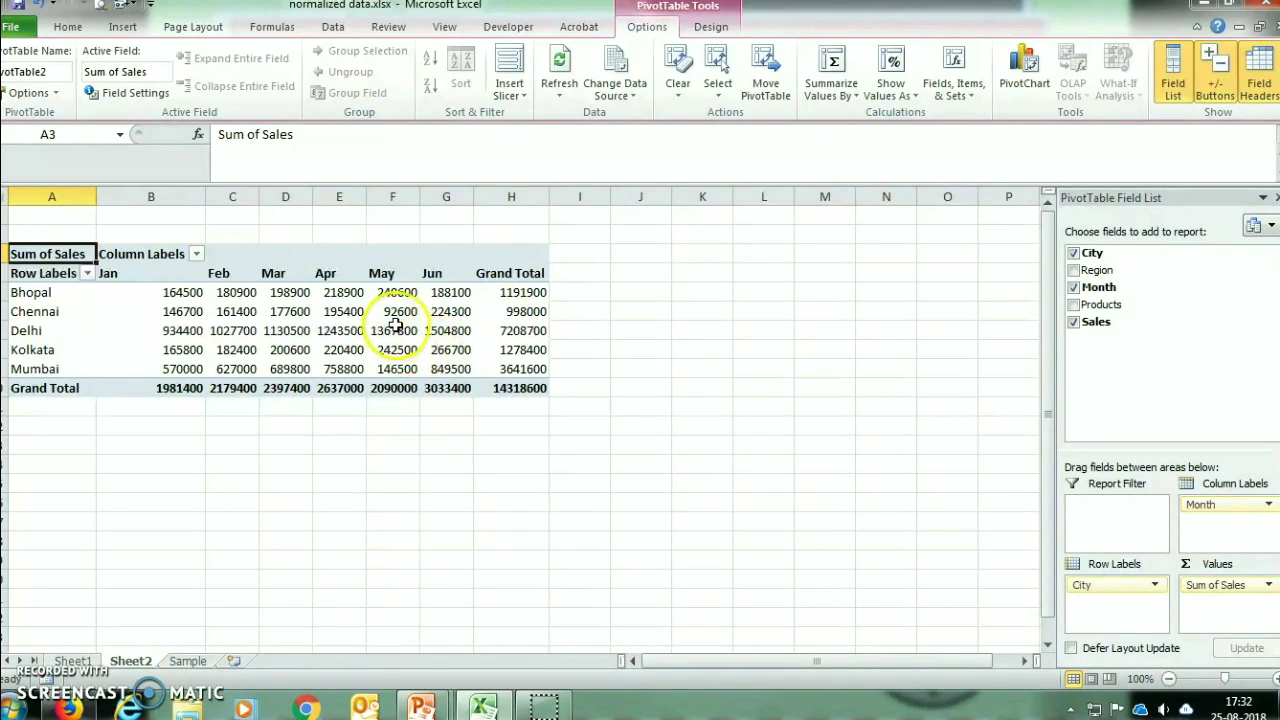
left_click_drag(402, 292, 405, 375)
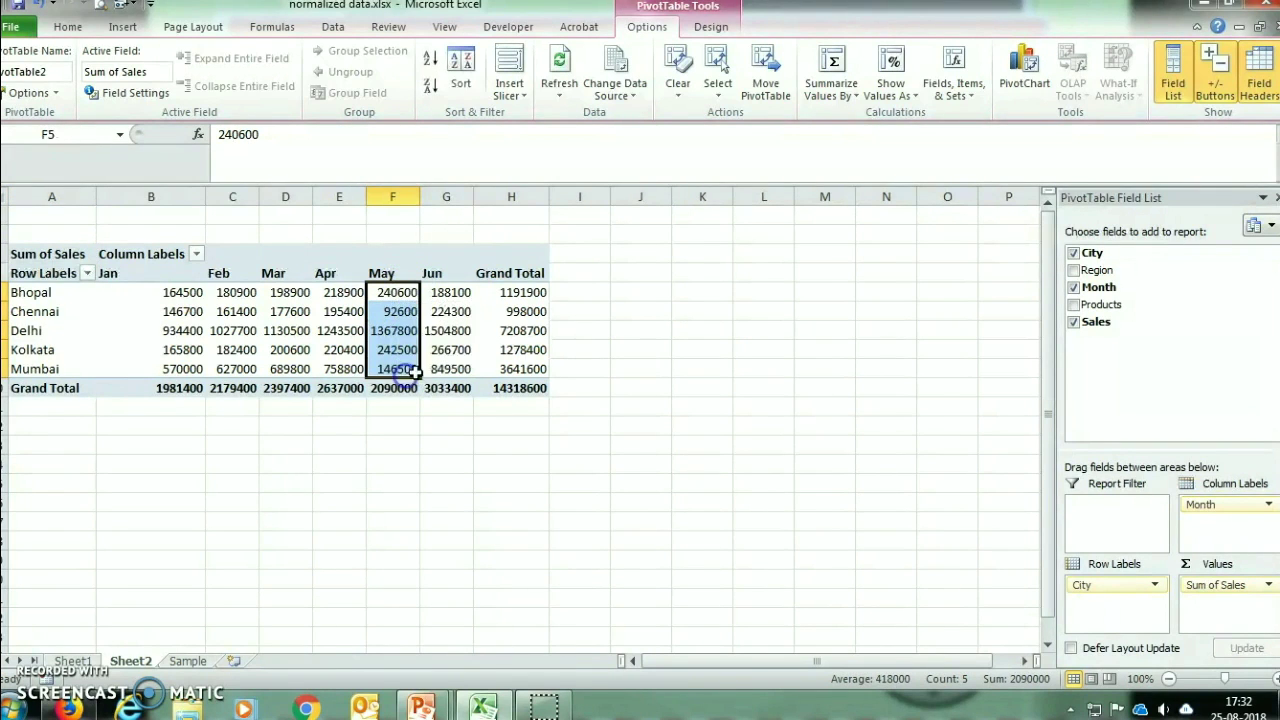
left_click(674, 392)
left_click(405, 392)
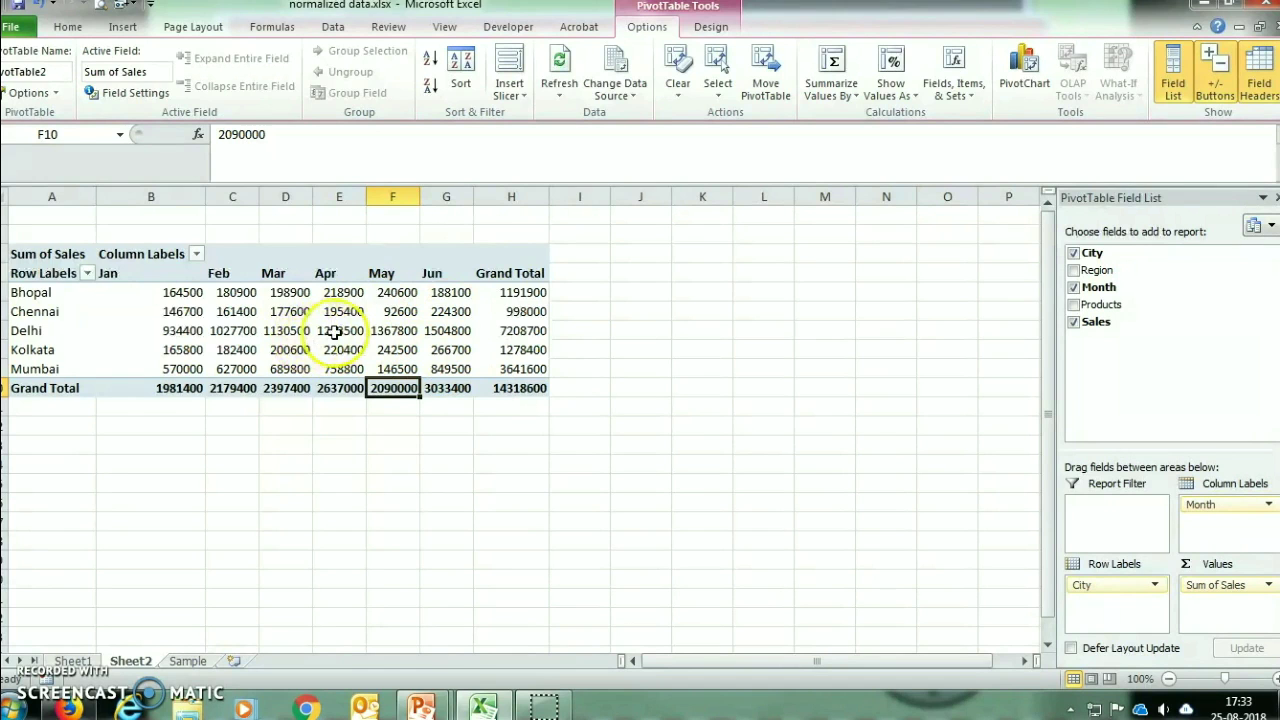
mouse_move(303, 342)
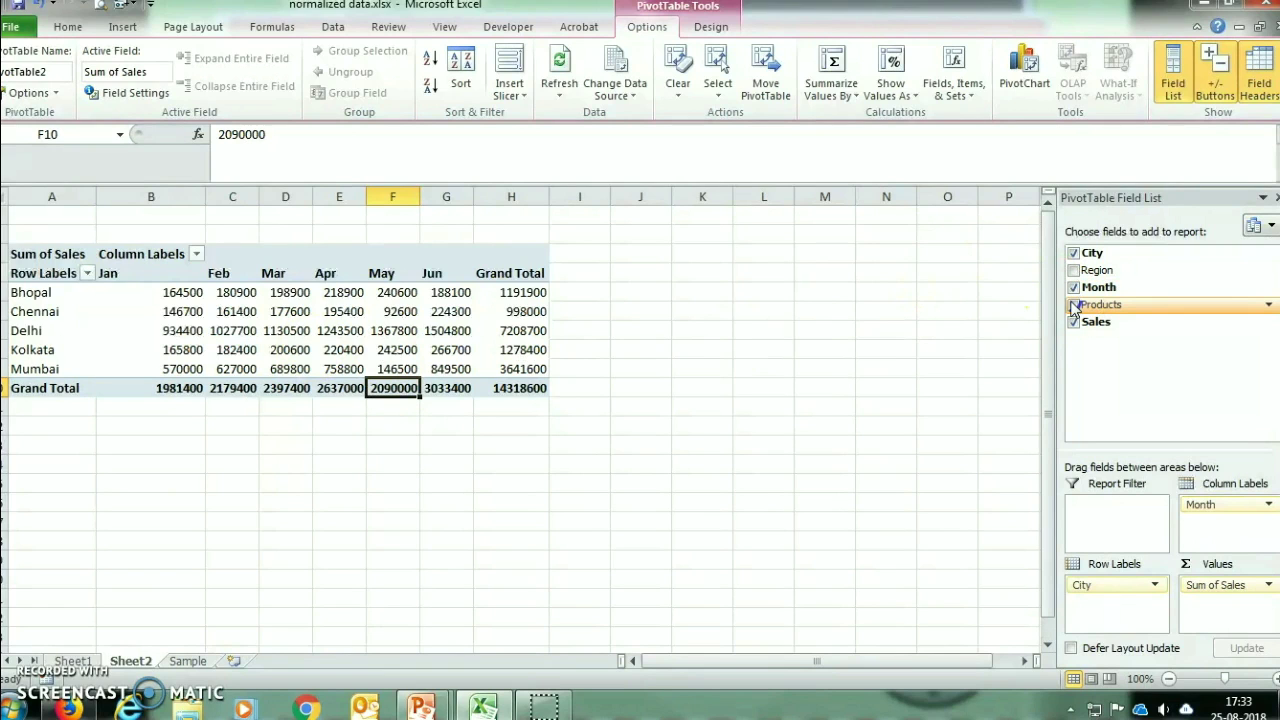
- Add Products below City and Region above City in the pivot Row Labels
left_click_drag(1073, 308, 1115, 606)
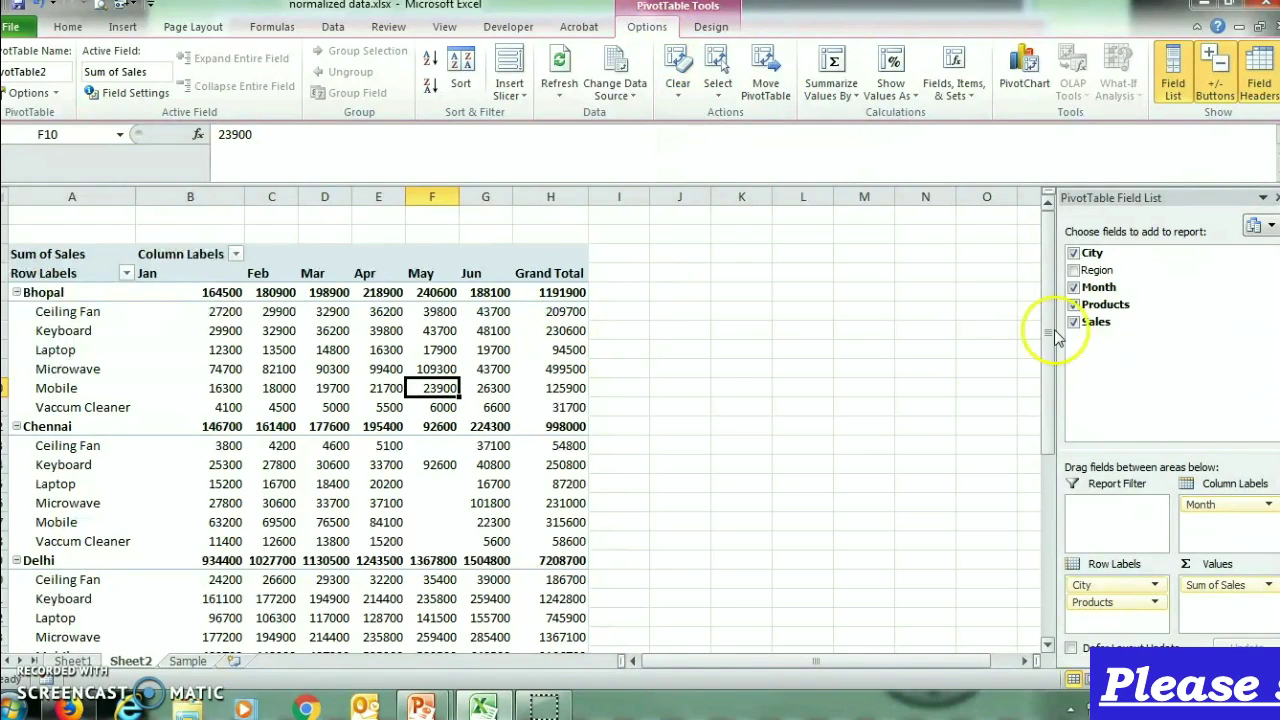
left_click_drag(1068, 284, 1105, 572)
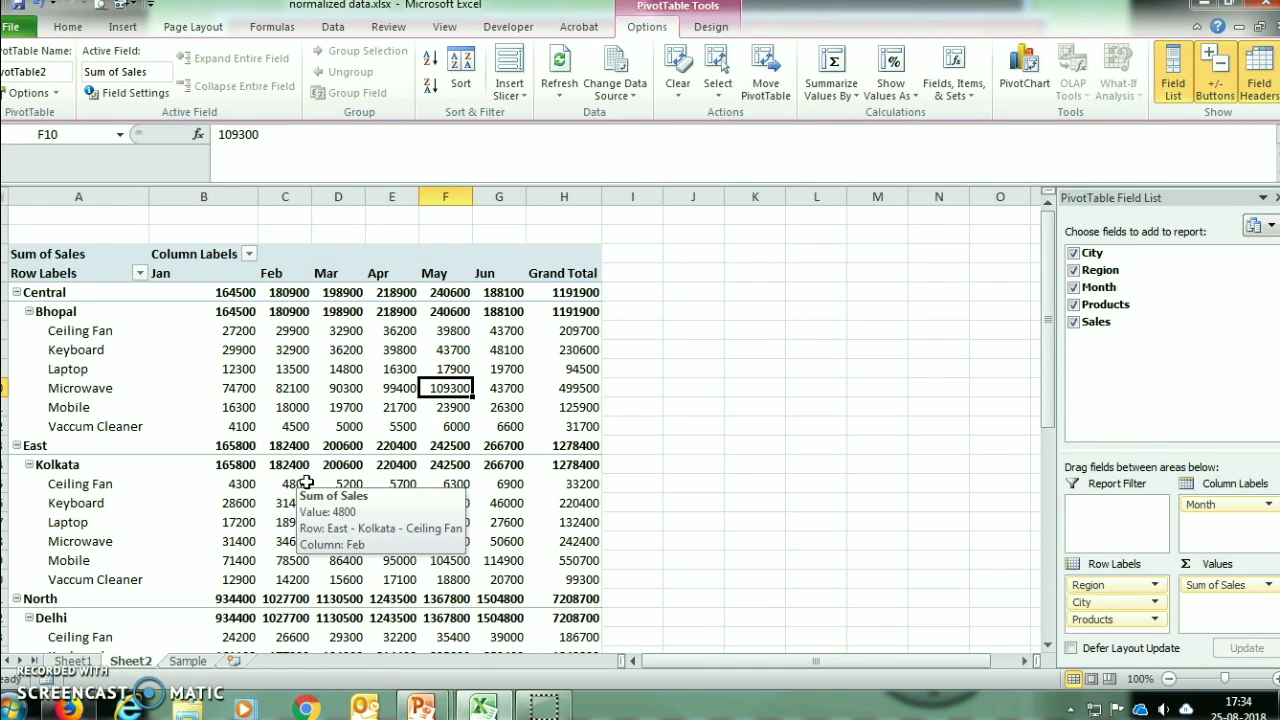
- Uncheck City, Region, Month, Products and Sales to empty the pivot table
left_click(1073, 255)
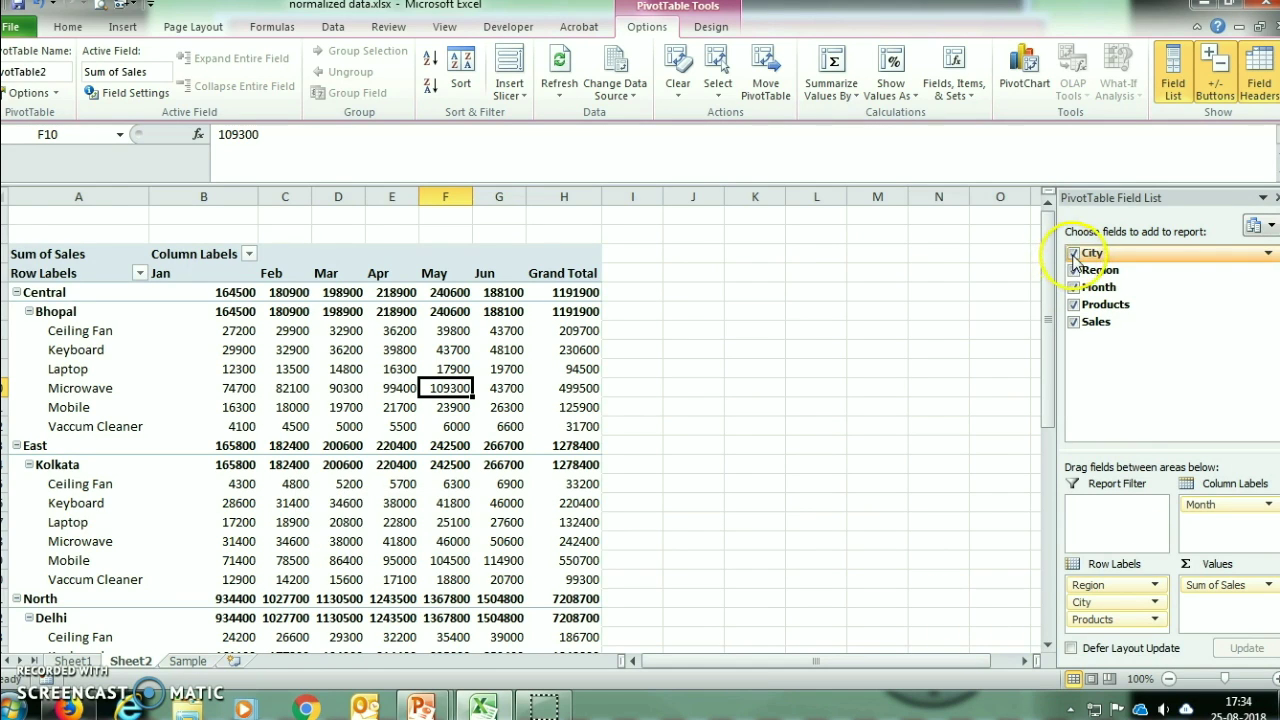
left_click(1073, 270)
left_click(1073, 287)
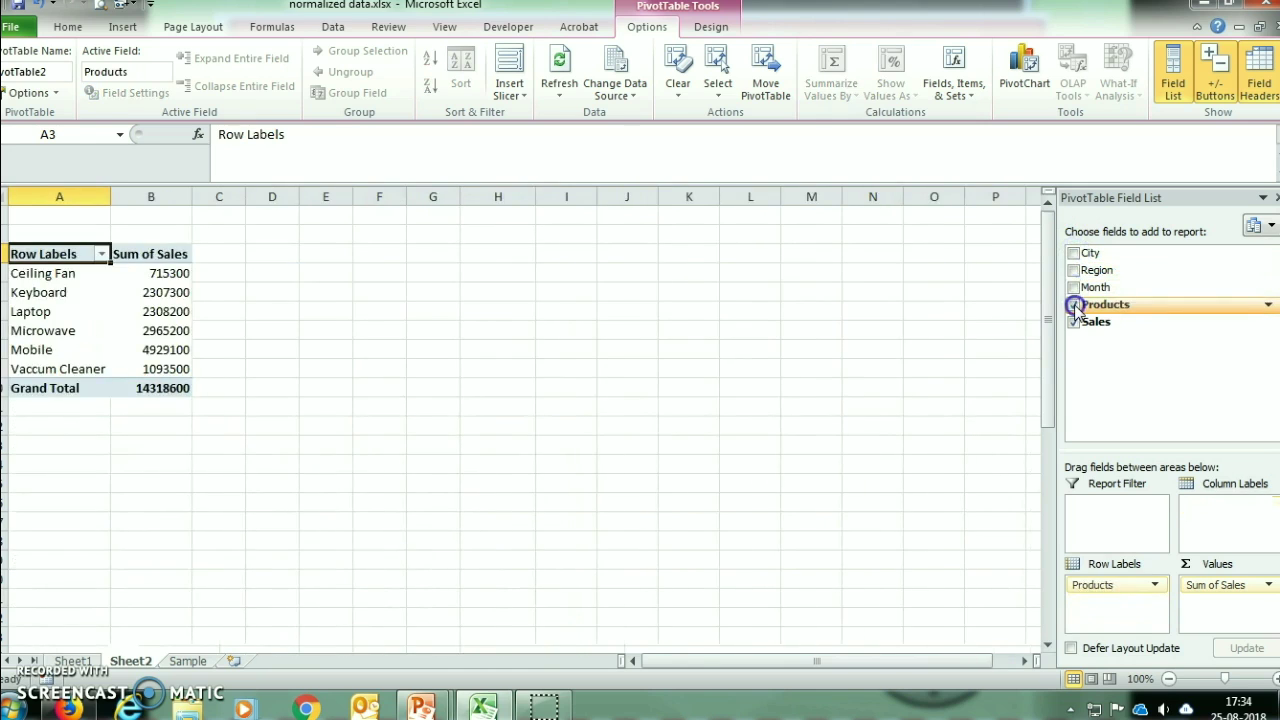
left_click(1074, 305)
left_click(1186, 325)
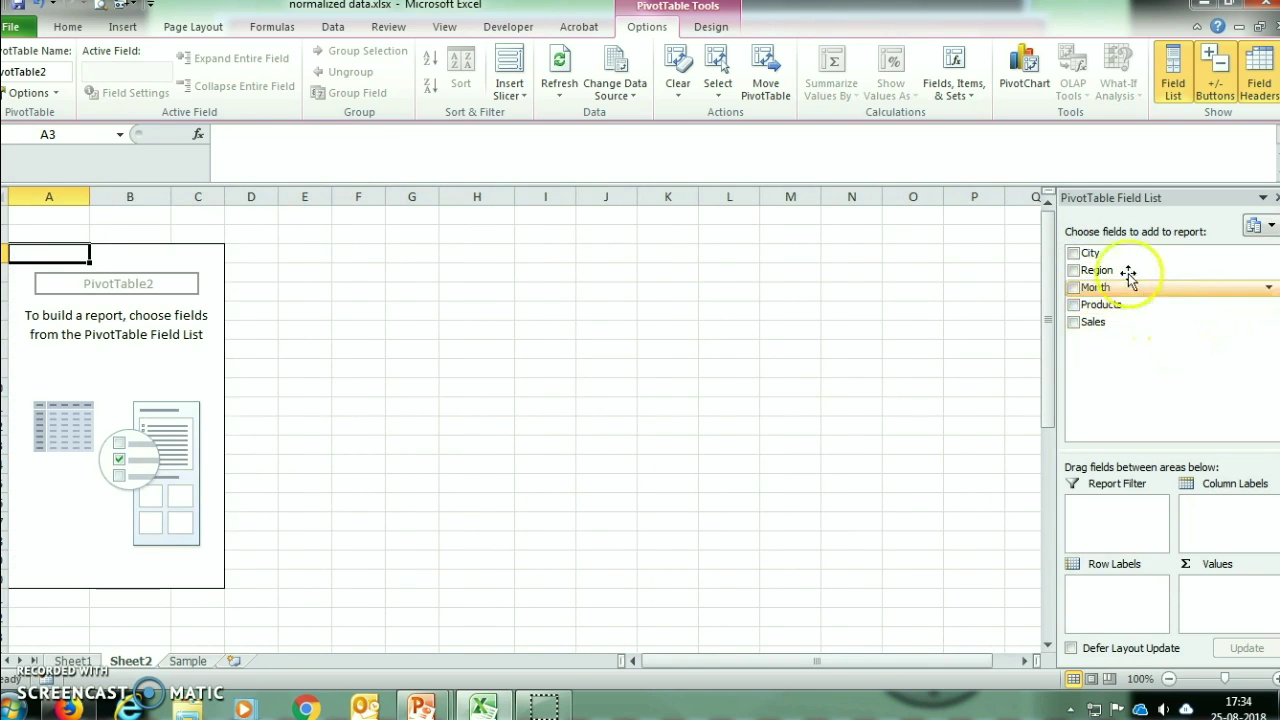
- Place City in Column Labels, Products in Row Labels and Sum of Sales in Values
left_click(1074, 256)
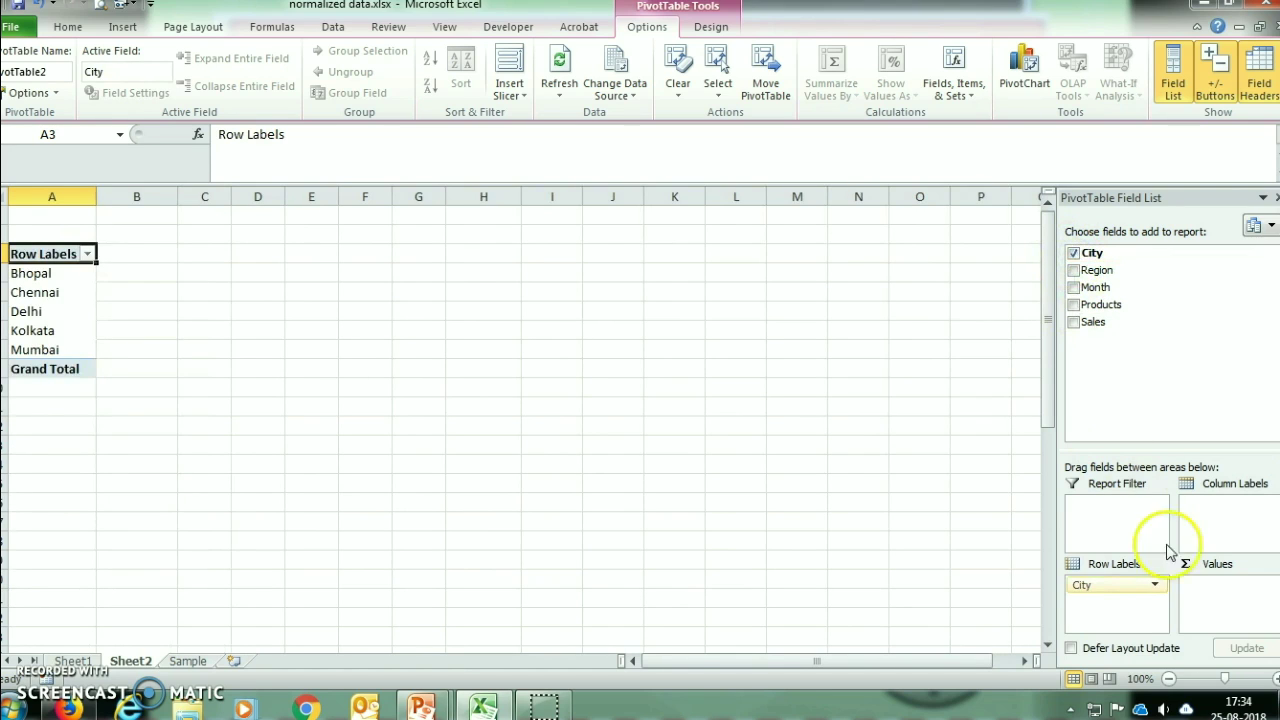
left_click_drag(1114, 585, 1200, 528)
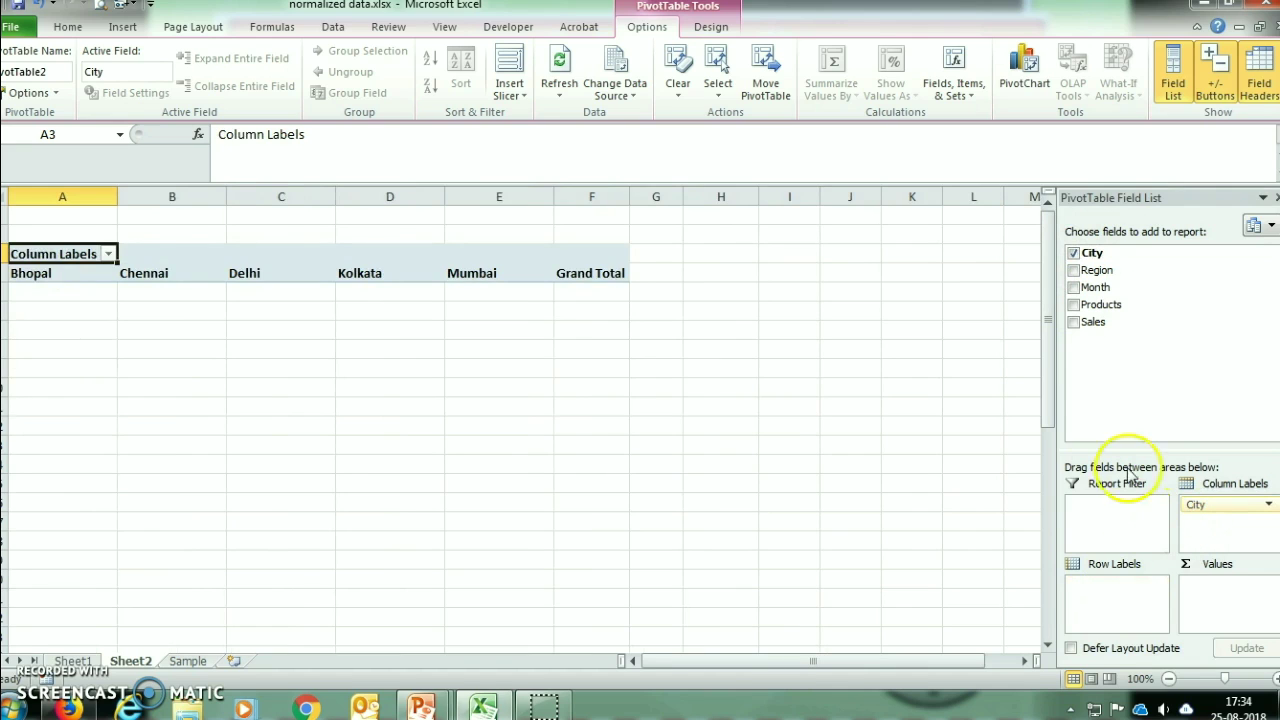
left_click_drag(1074, 312, 1110, 600)
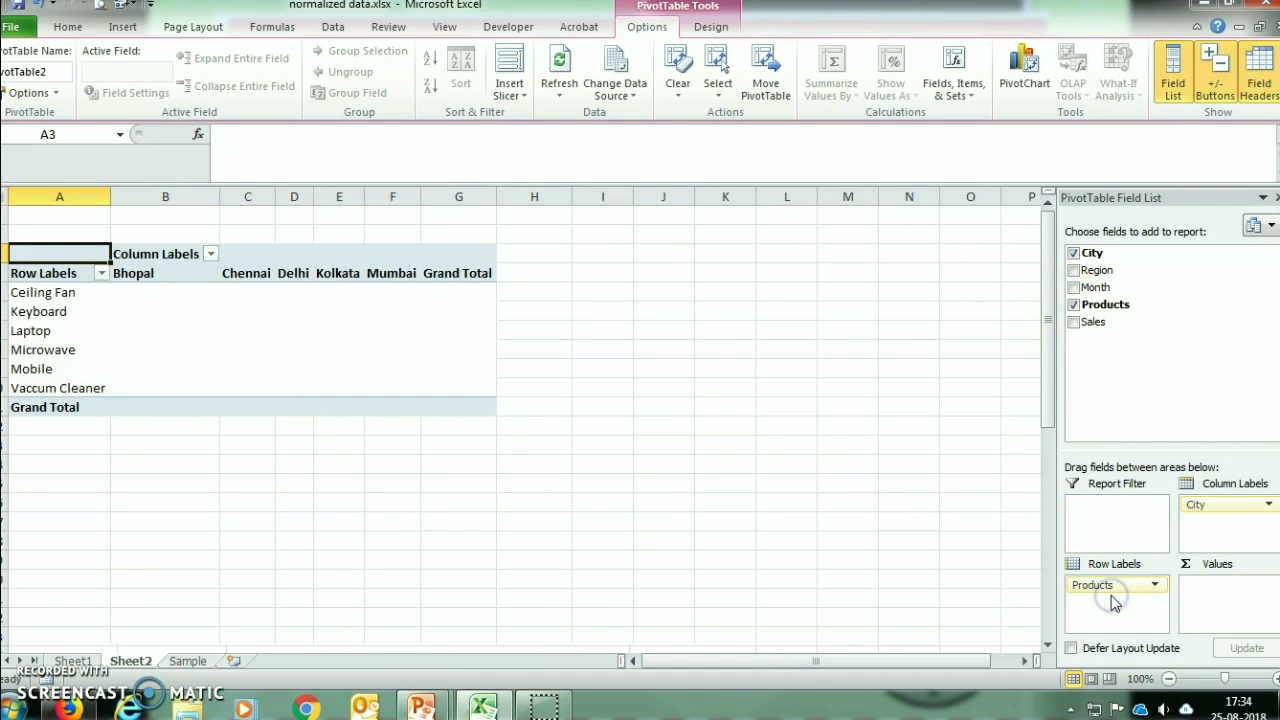
left_click_drag(1075, 327, 1212, 603)
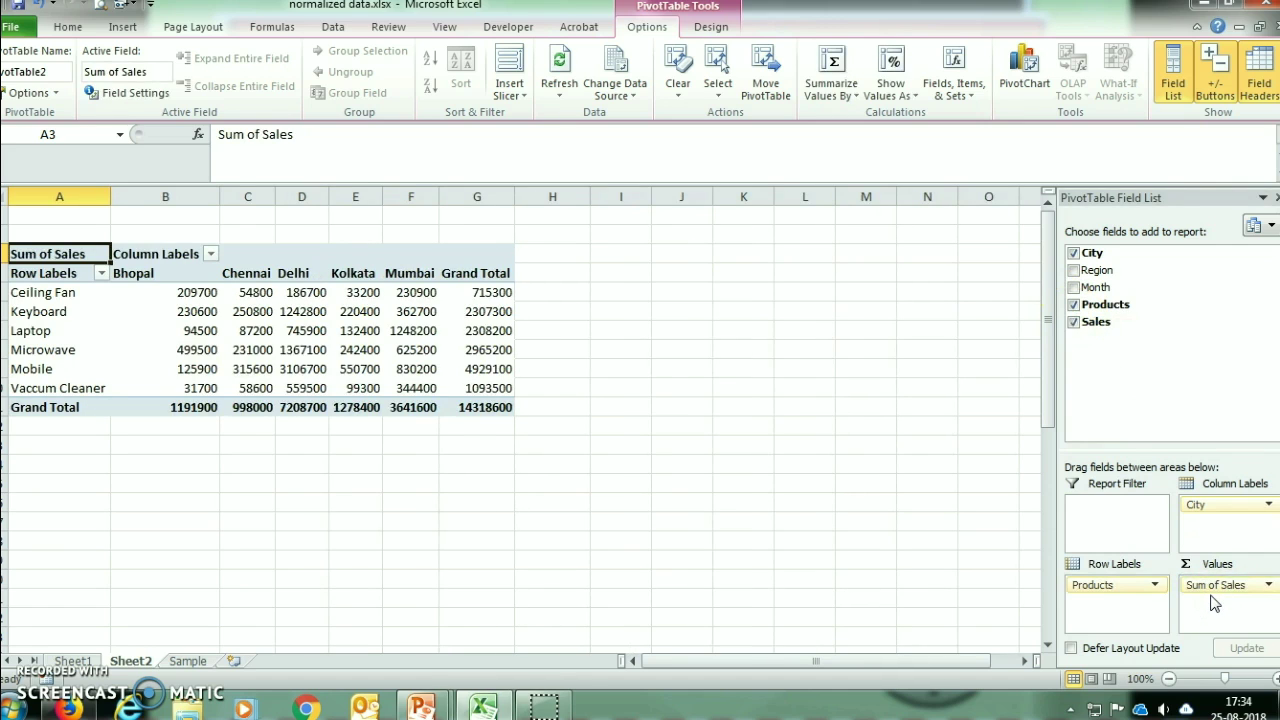
left_click(544, 434)
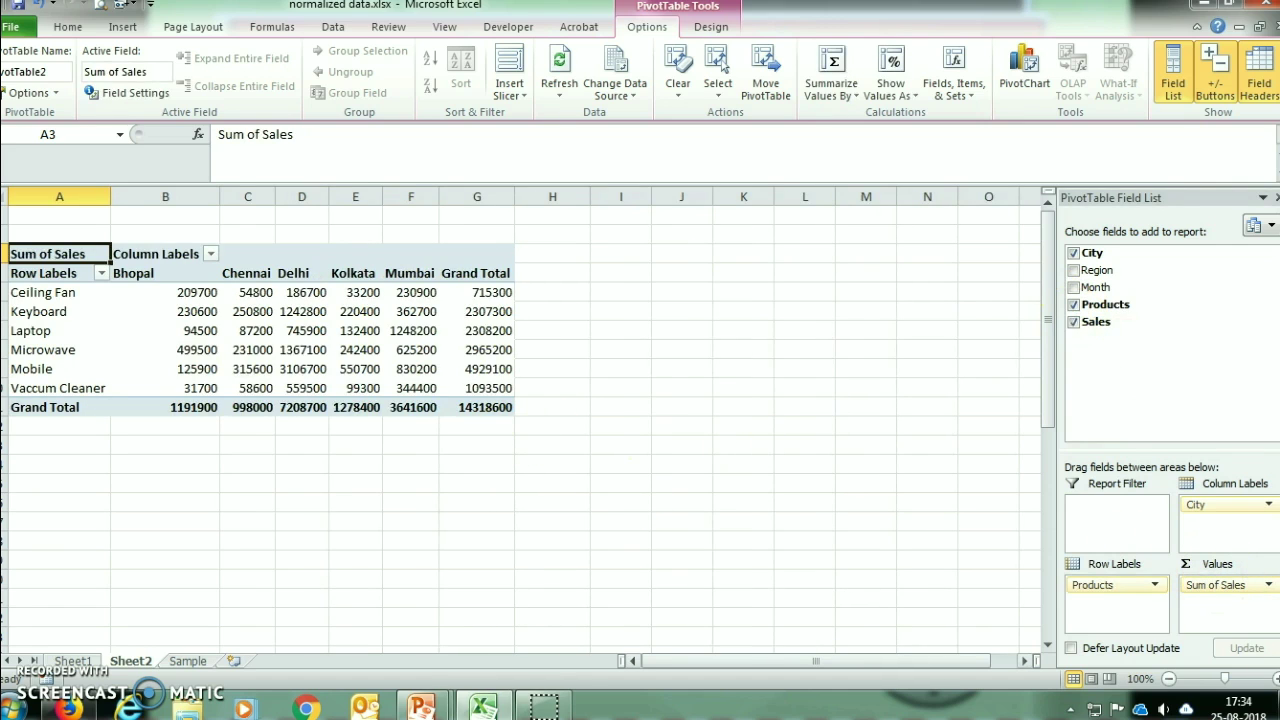